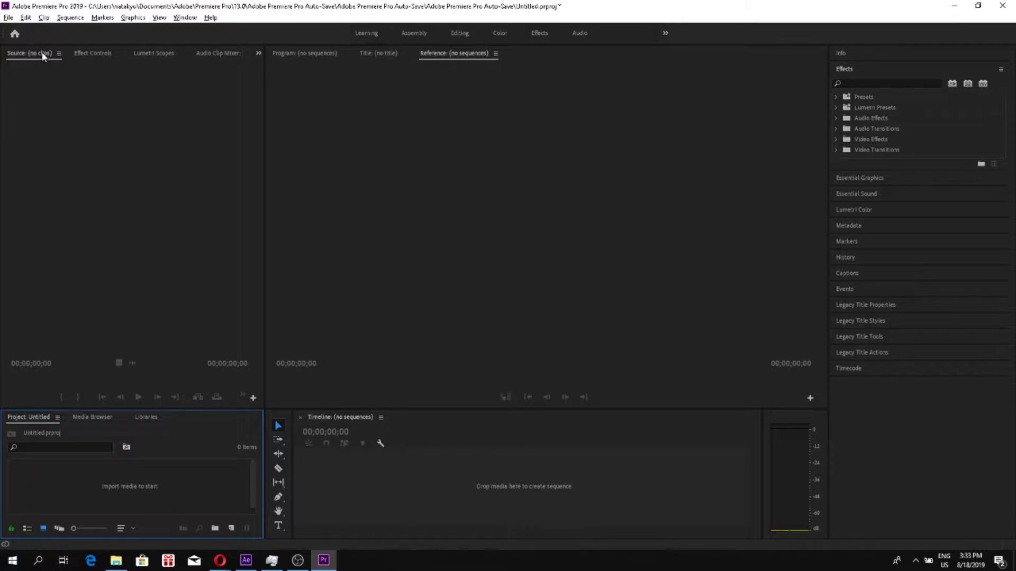
- Import MVI_0267.MP4 and the blue moon PNG from the 2019_07_23 folder
{"action": "left_click", "coordinate": [8, 18]}
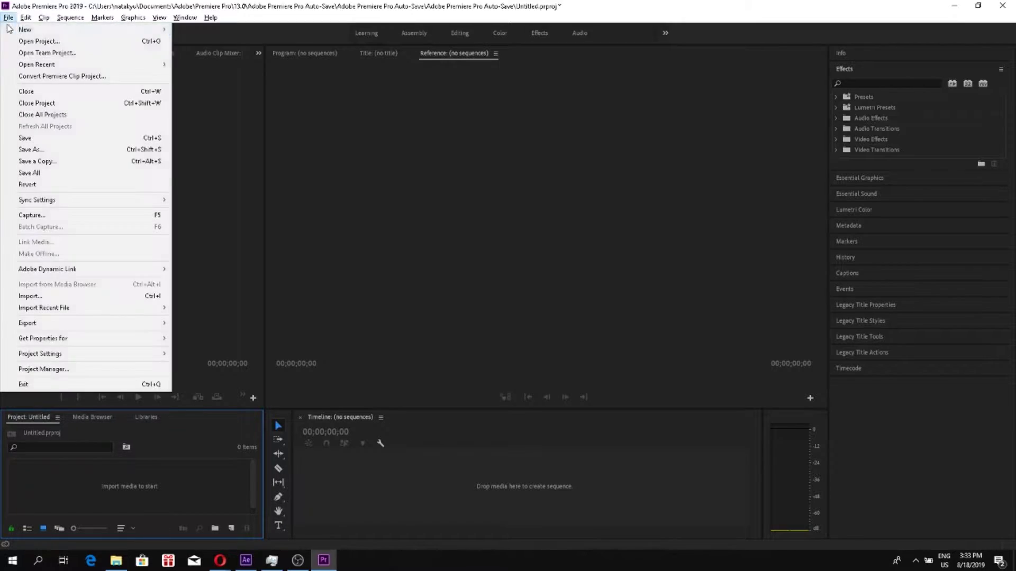
{"action": "left_click", "coordinate": [35, 298]}
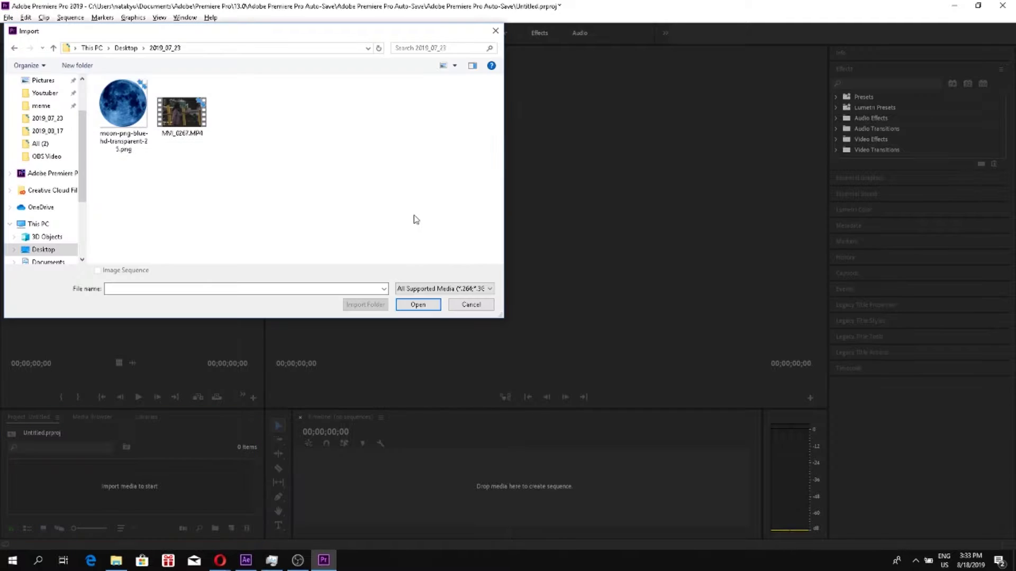
{"action": "left_click_drag", "start_coordinate": [340, 201], "coordinate": [128, 104]}
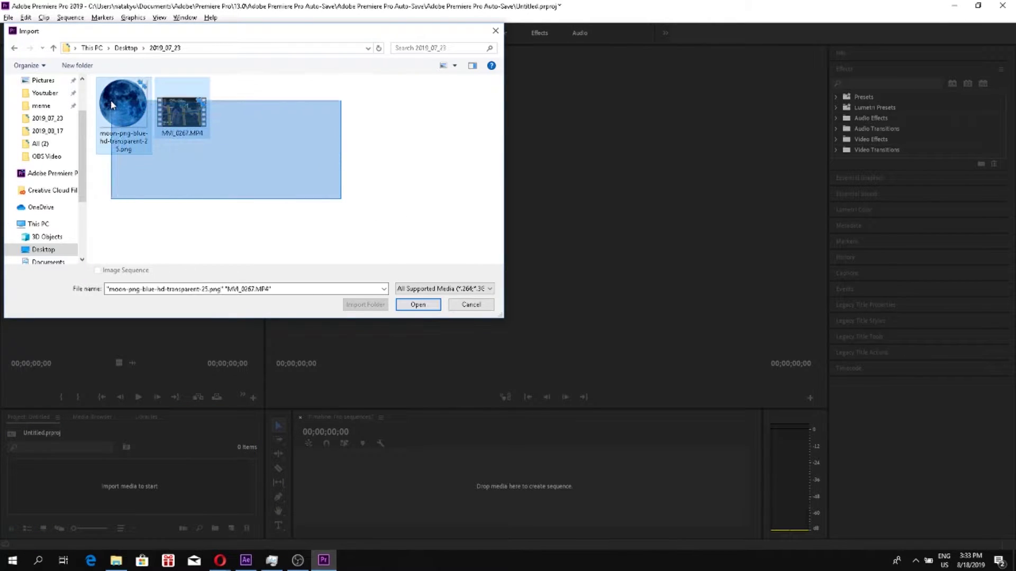
{"action": "left_click", "coordinate": [126, 100]}
{"action": "left_click_drag", "start_coordinate": [228, 186], "coordinate": [103, 82]}
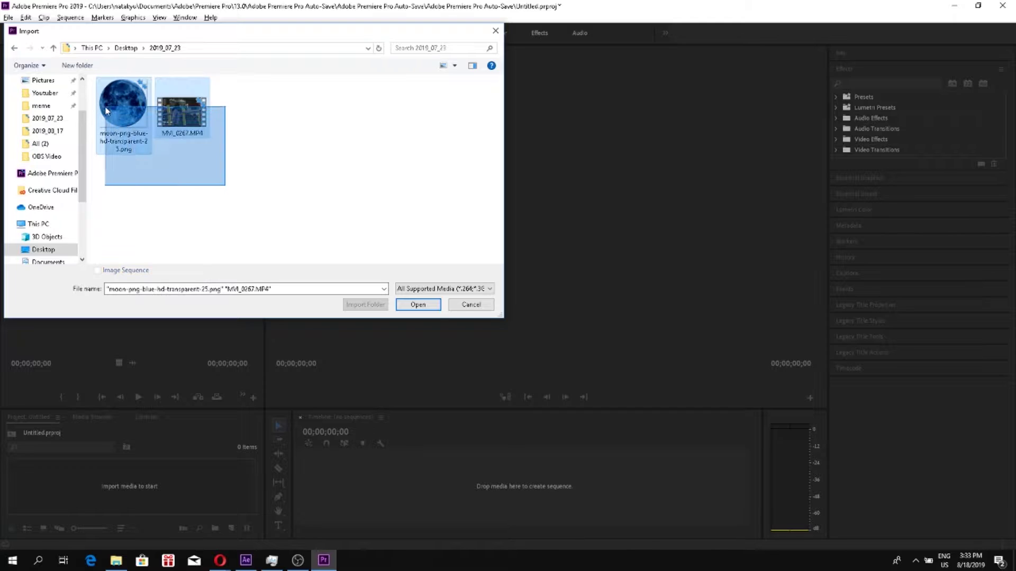
{"action": "left_click", "coordinate": [418, 304]}
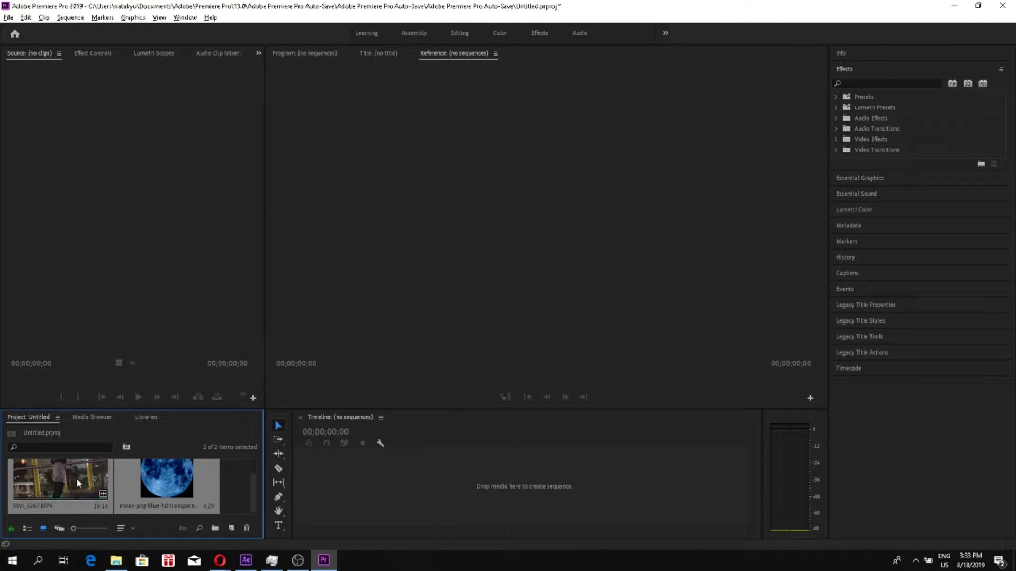
- Put both clips in a new sequence and replace them with a linked After Effects composition
{"action": "left_click_drag", "start_coordinate": [104, 486], "coordinate": [320, 478]}
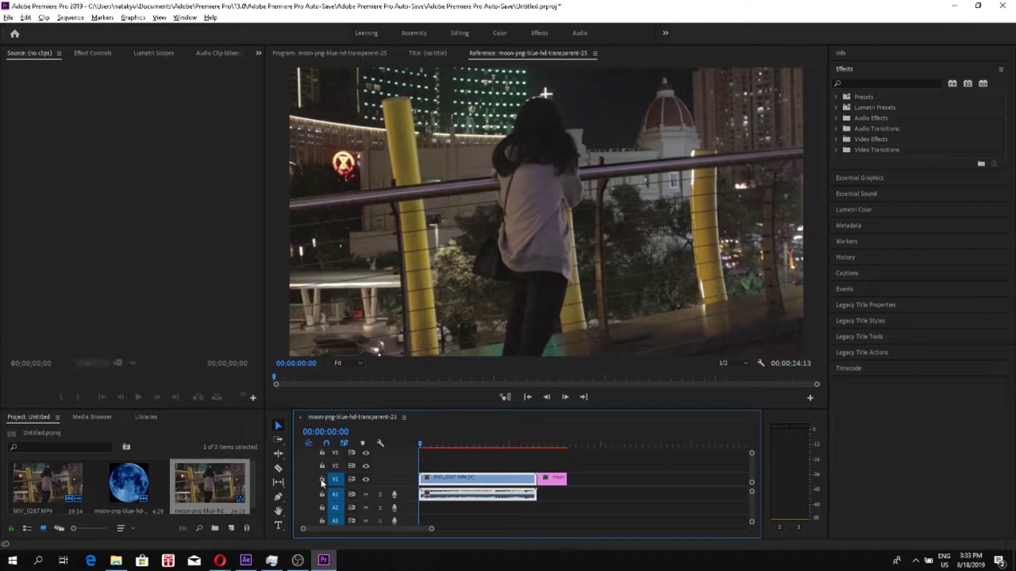
{"action": "left_click", "coordinate": [482, 446]}
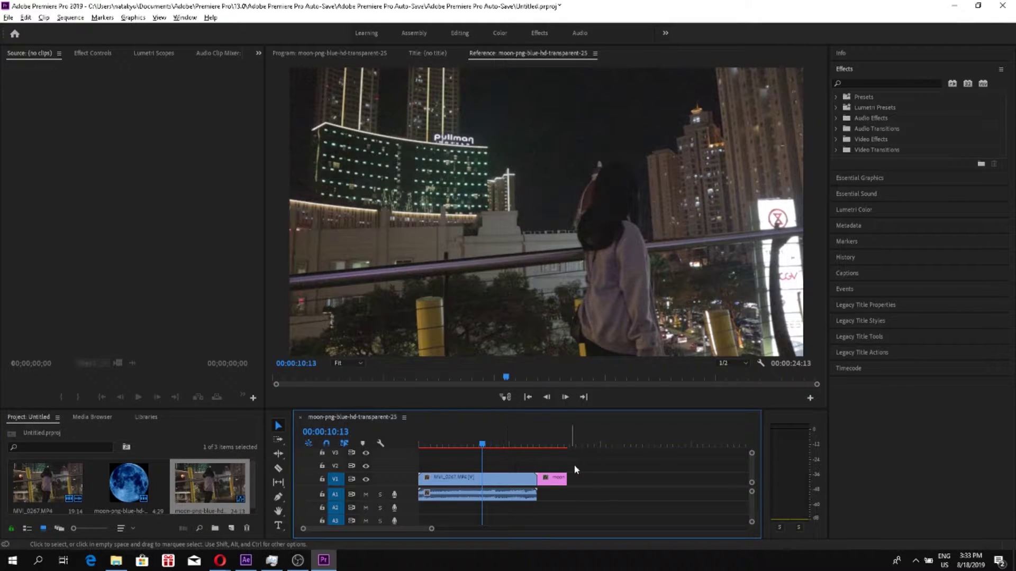
{"action": "left_click_drag", "start_coordinate": [601, 469], "coordinate": [472, 505]}
{"action": "right_click", "coordinate": [502, 483]}
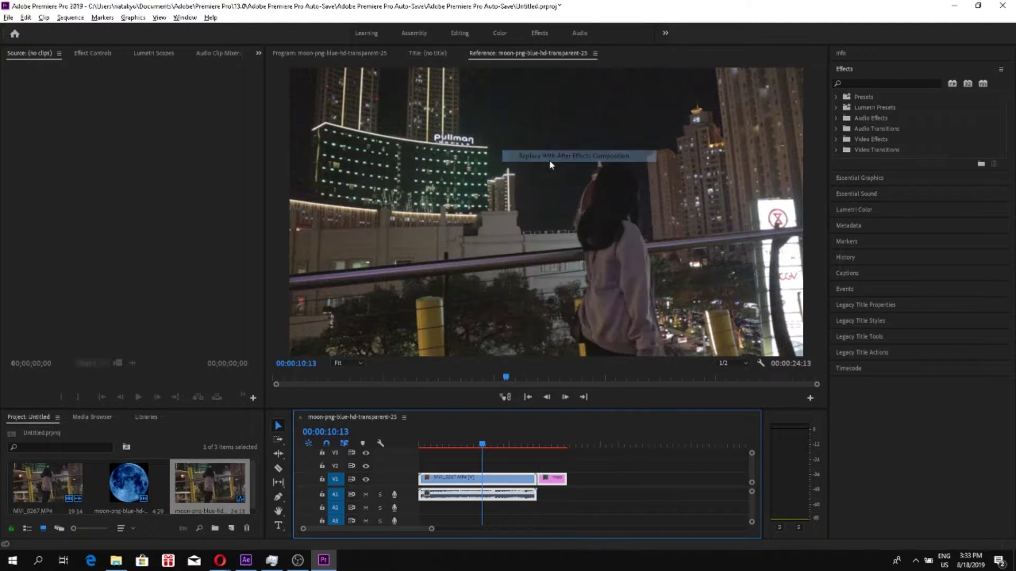
{"action": "left_click", "coordinate": [550, 156]}
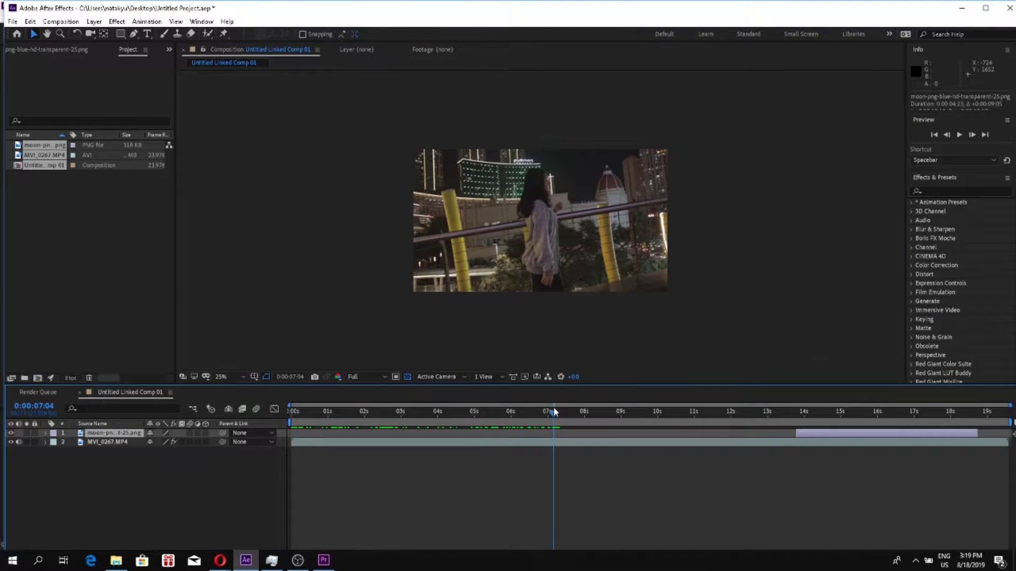
- Split MVI_0267 at 0:00:07:01, delete the opening part, and slide the rest to 0s
{"action": "left_click_drag", "start_coordinate": [554, 412], "coordinate": [551, 413]}
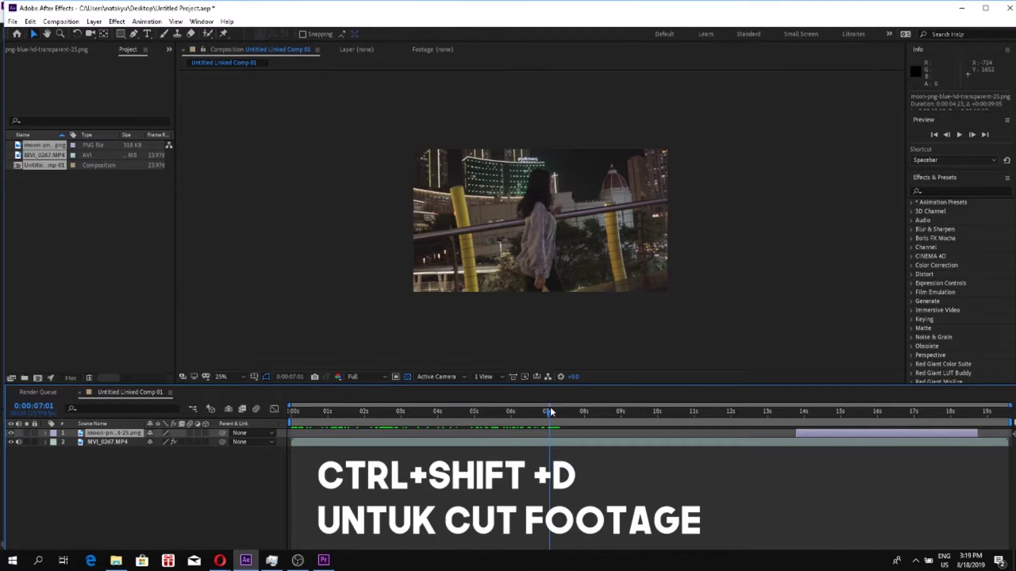
{"action": "left_click", "coordinate": [424, 443]}
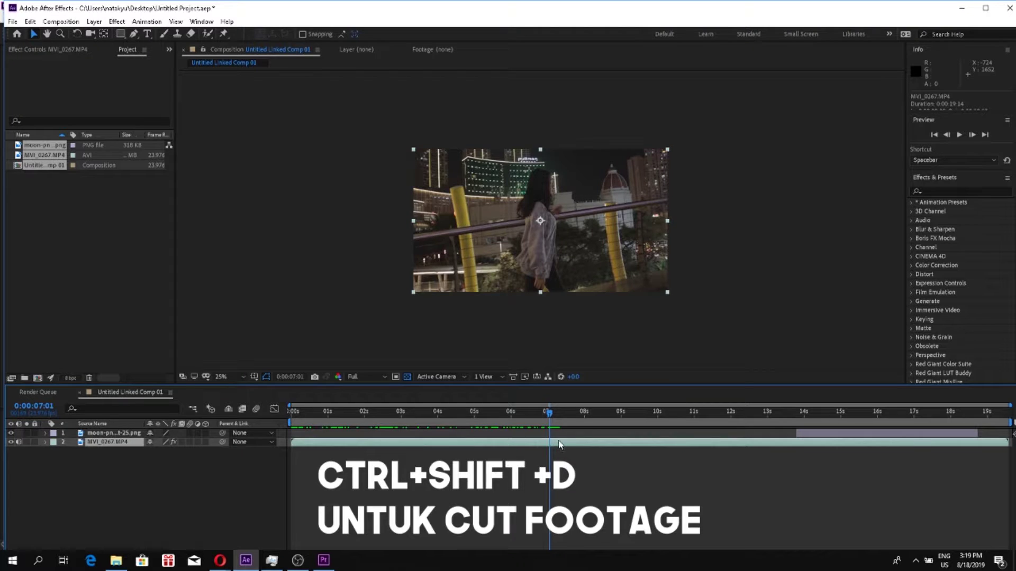
{"action": "key", "text": "ctrl+shift+d"}
{"action": "left_click", "coordinate": [143, 449]}
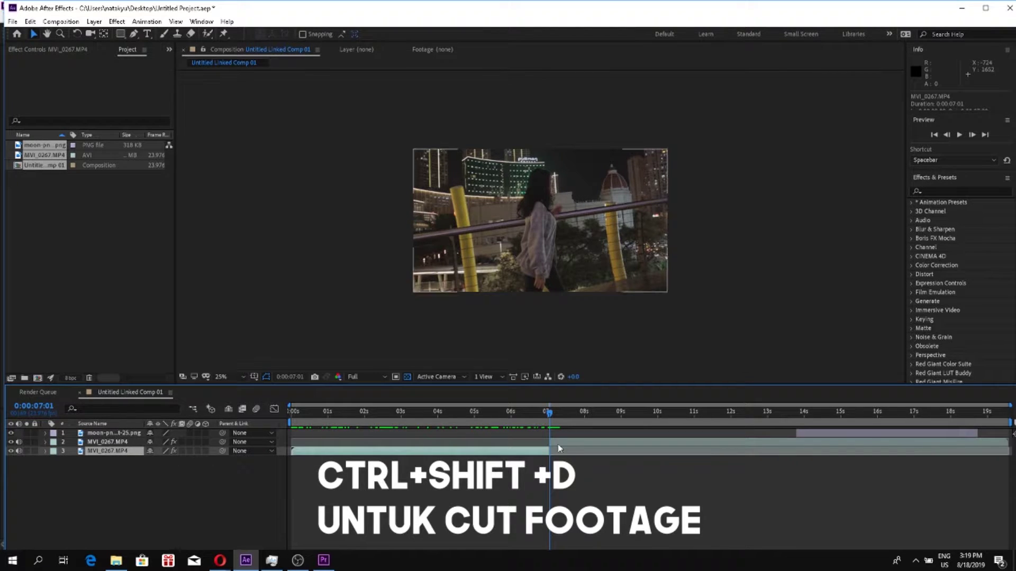
{"action": "key", "text": "Delete"}
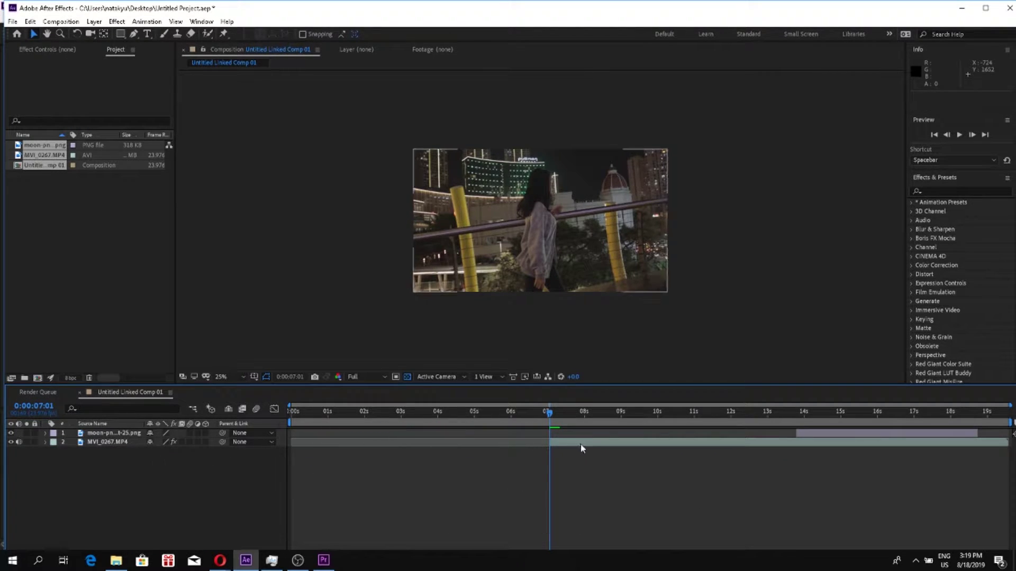
{"action": "left_click_drag", "start_coordinate": [585, 445], "coordinate": [328, 446]}
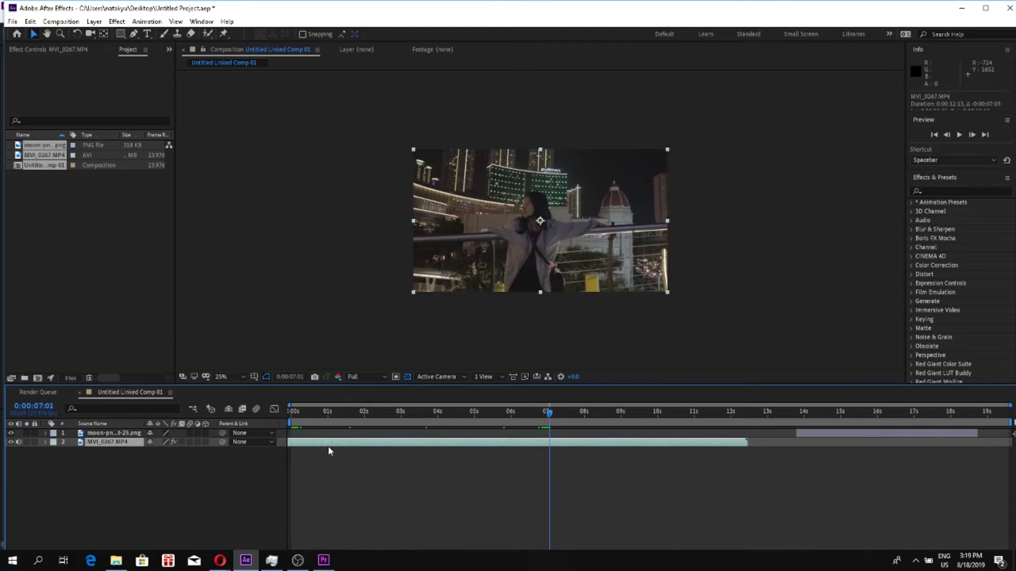
{"action": "left_click", "coordinate": [544, 416]}
- Split the footage again at 0:00:06:21 and delete the later part
{"action": "mouse_move", "coordinate": [544, 416]}
{"action": "left_mouse_down"}
{"action": "mouse_move", "coordinate": [458, 414]}
{"action": "mouse_move", "coordinate": [543, 419]}
{"action": "left_mouse_up"}
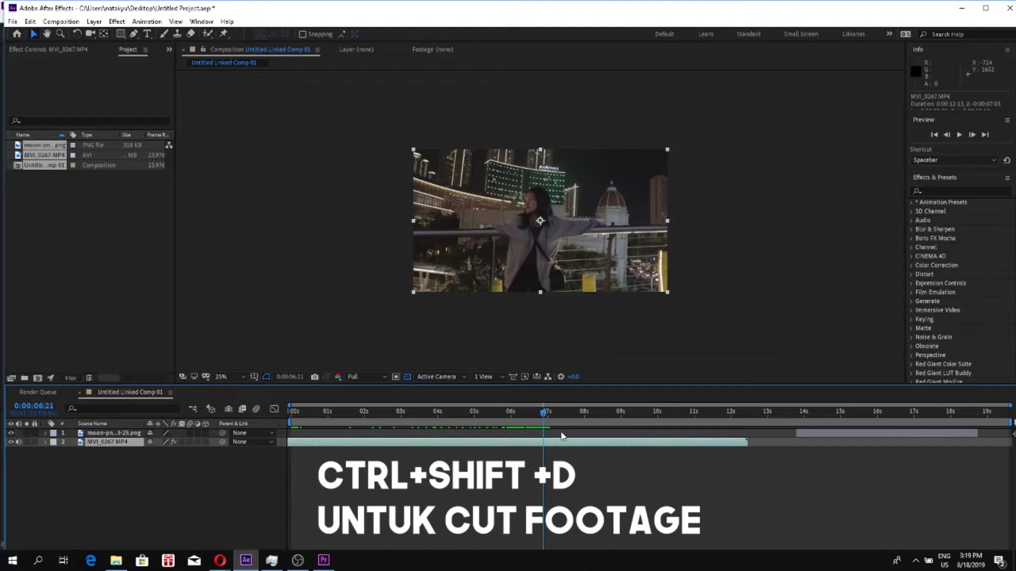
{"action": "key", "text": "ctrl+shift+d"}
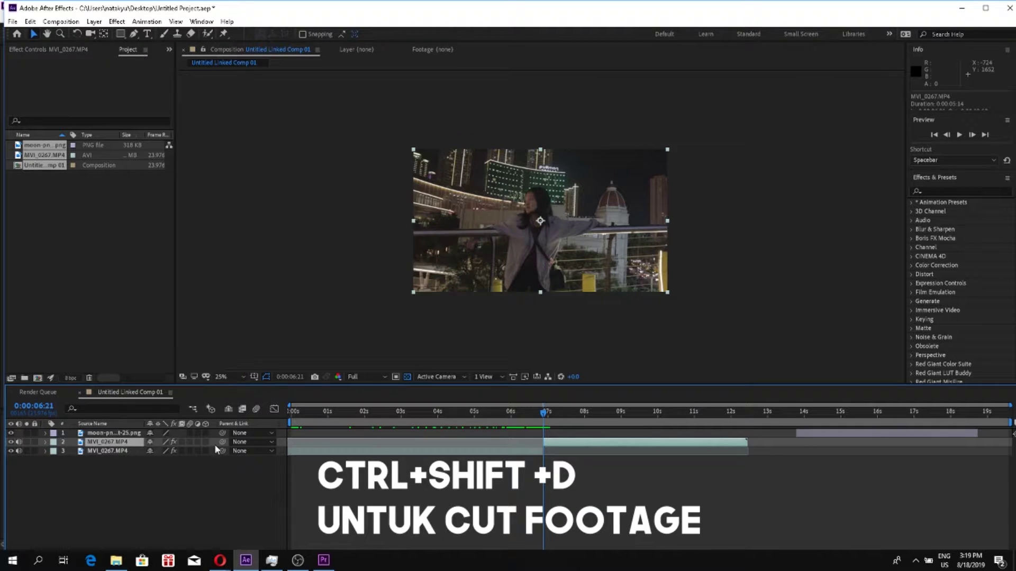
{"action": "key", "text": "Delete"}
{"action": "left_click_drag", "start_coordinate": [542, 414], "coordinate": [337, 414]}
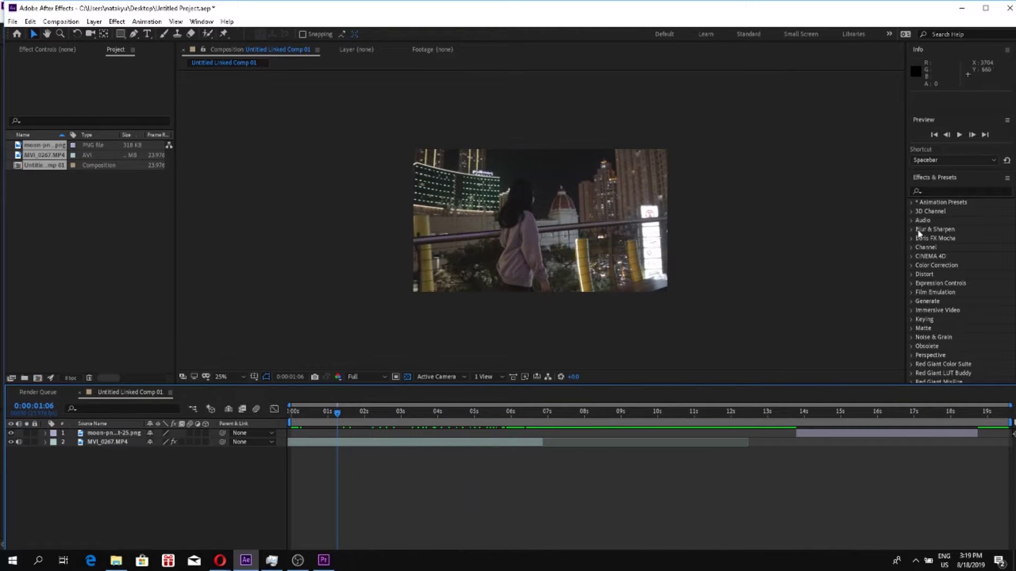
- Apply 3D Camera Tracker to MVI_0267 and remove the Stereo Mixer effect
{"action": "left_click", "coordinate": [942, 191]}
{"action": "type", "text": "3d"}
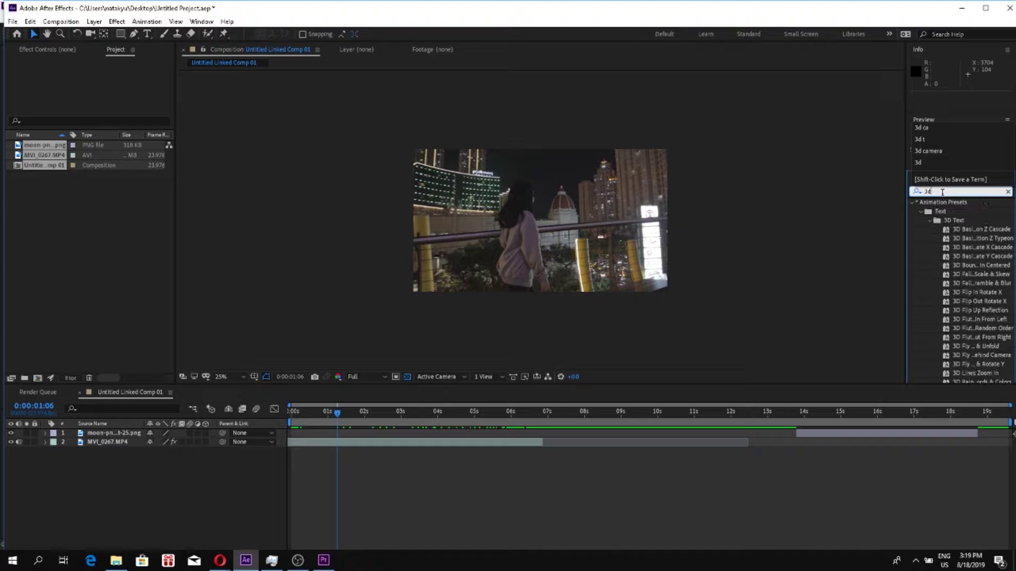
{"action": "type", "text": " cam"}
{"action": "left_click_drag", "start_coordinate": [958, 213], "coordinate": [507, 442]}
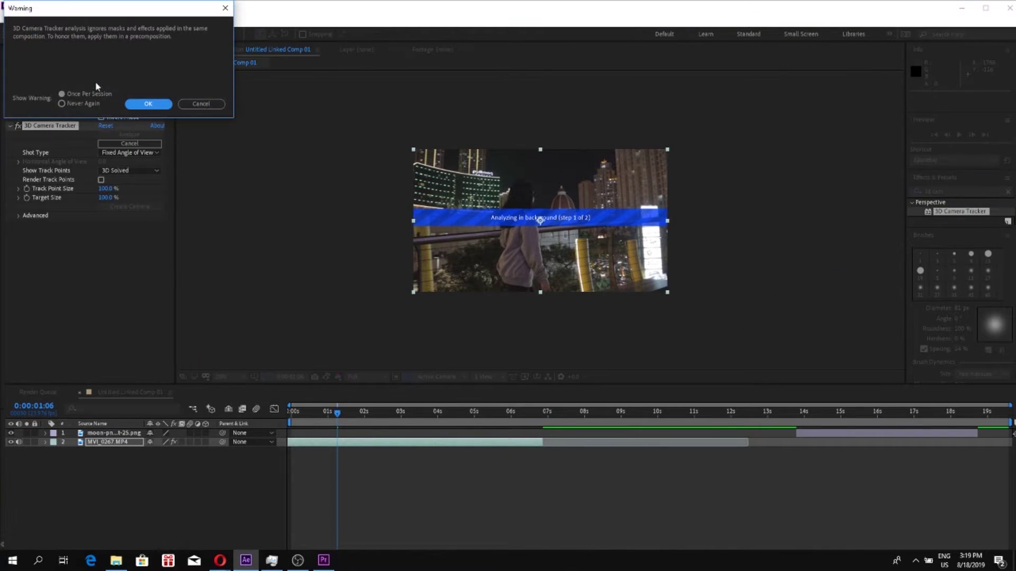
{"action": "left_click", "coordinate": [154, 104]}
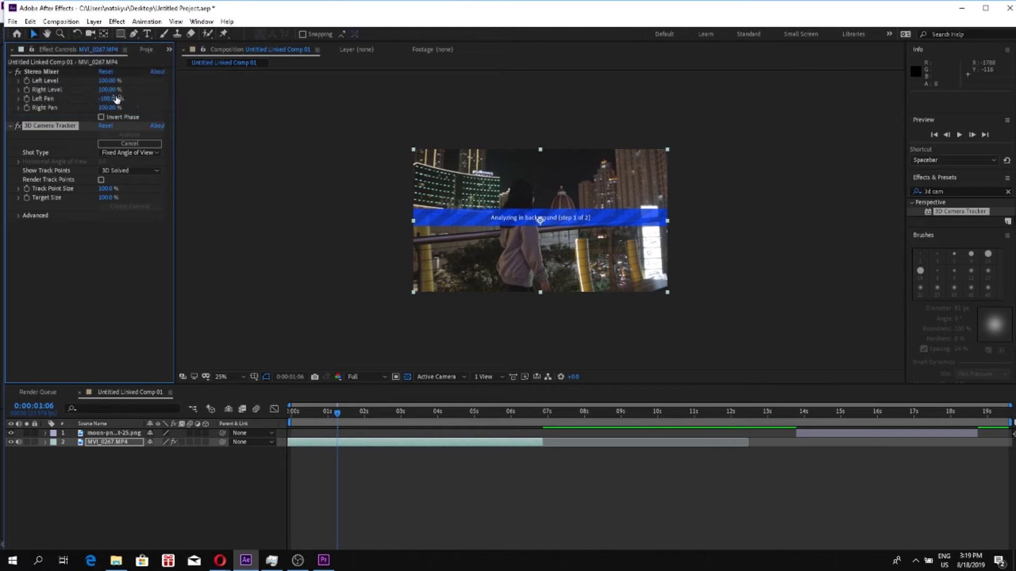
{"action": "left_click", "coordinate": [53, 72]}
{"action": "key", "text": "Delete"}
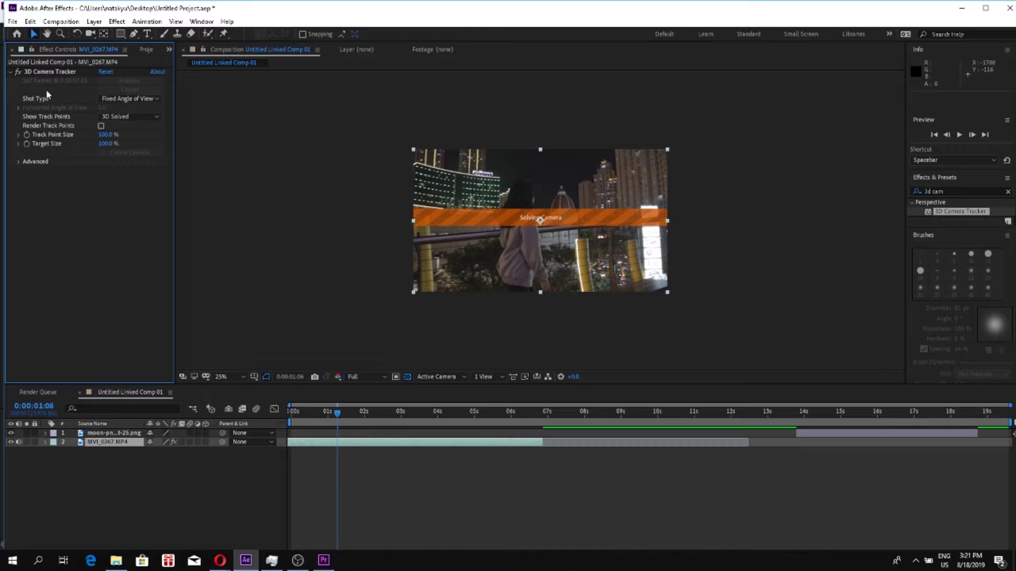
- Enlarge the tracker's Track Point Size to 440% to inspect the solved points
{"action": "left_click", "coordinate": [50, 72]}
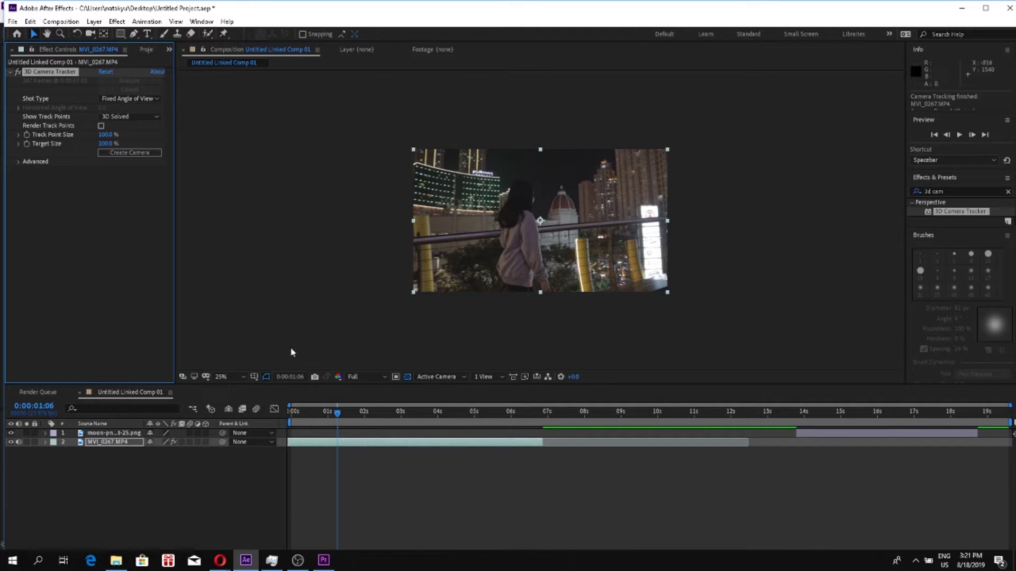
{"action": "left_click_drag", "start_coordinate": [104, 135], "coordinate": [135, 132]}
{"action": "left_click_drag", "start_coordinate": [338, 414], "coordinate": [412, 414]}
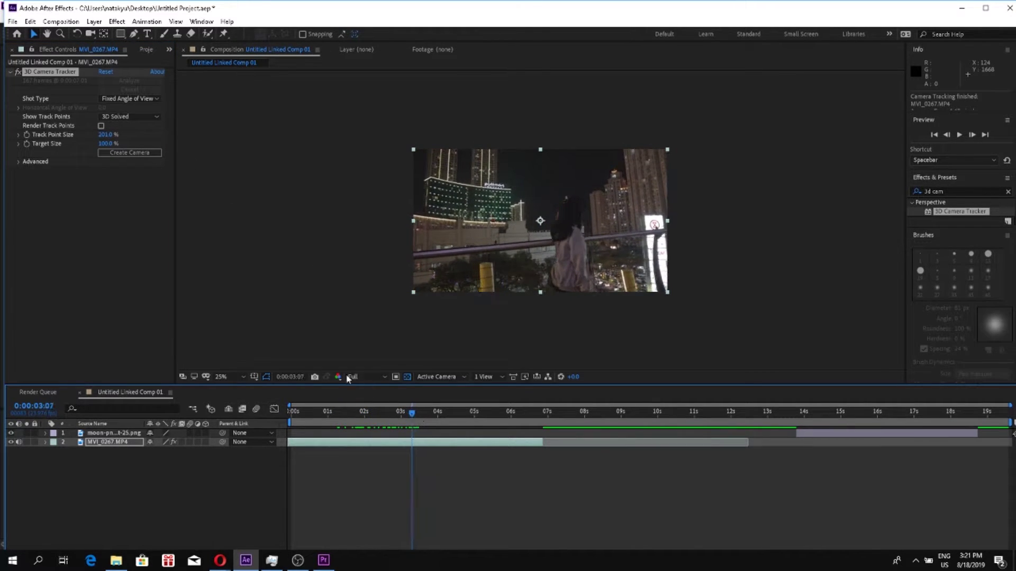
{"action": "left_click_drag", "start_coordinate": [105, 135], "coordinate": [266, 147]}
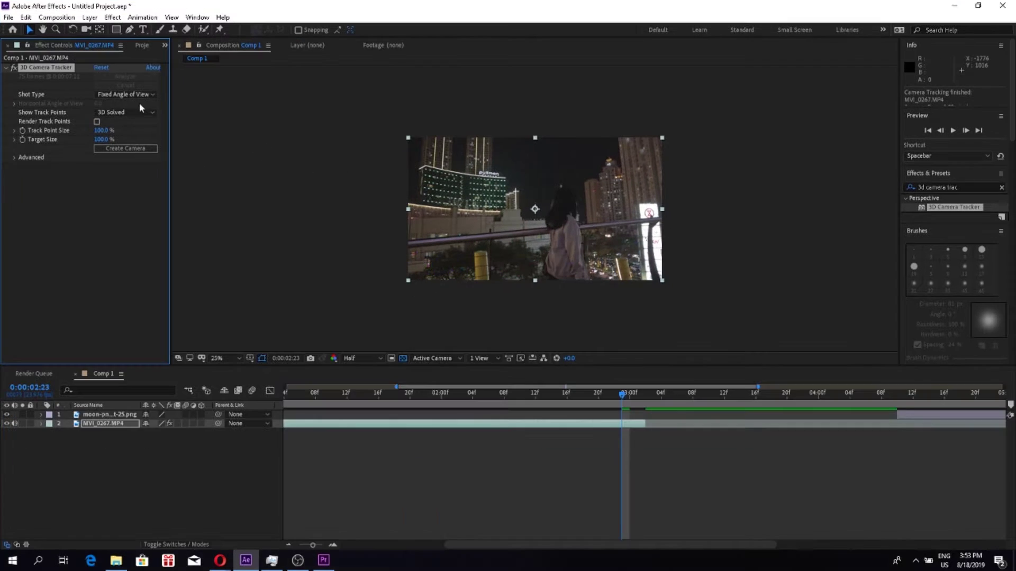
- Create Track Null 1 and a 3D Tracker Camera from selected track points
{"action": "key", "text": "ctrl+5"}
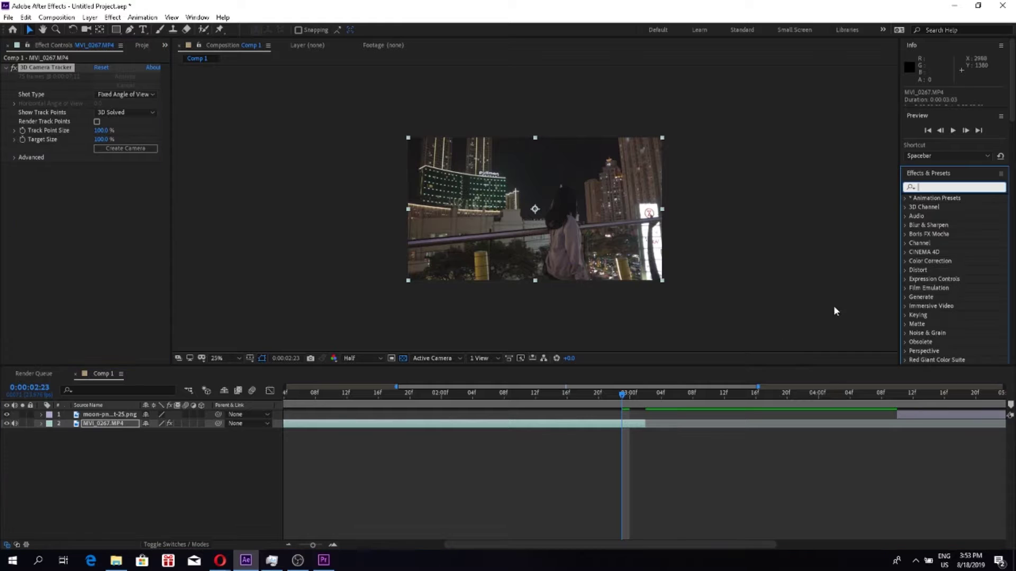
{"action": "right_click", "coordinate": [535, 192]}
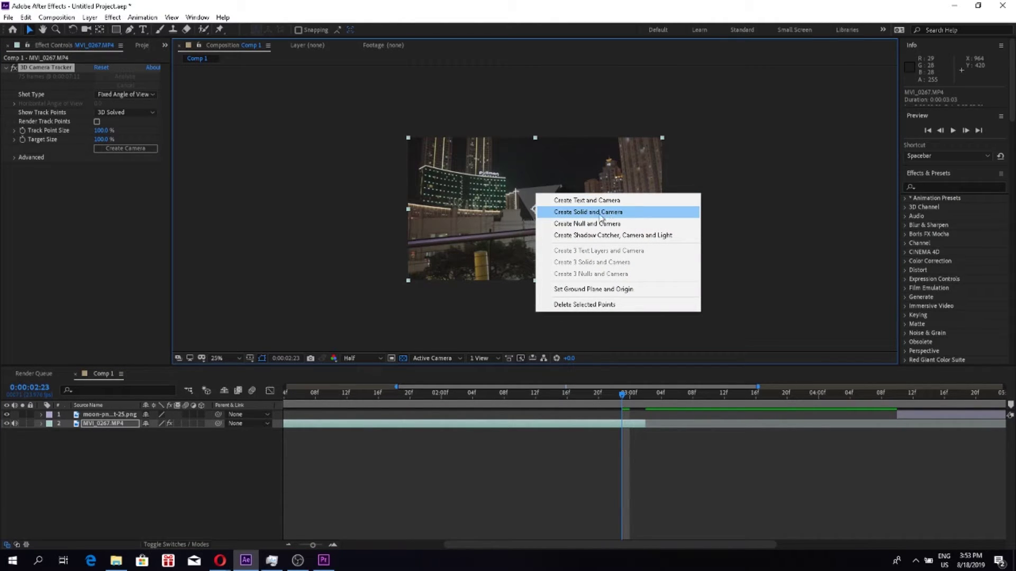
{"action": "left_click", "coordinate": [595, 229]}
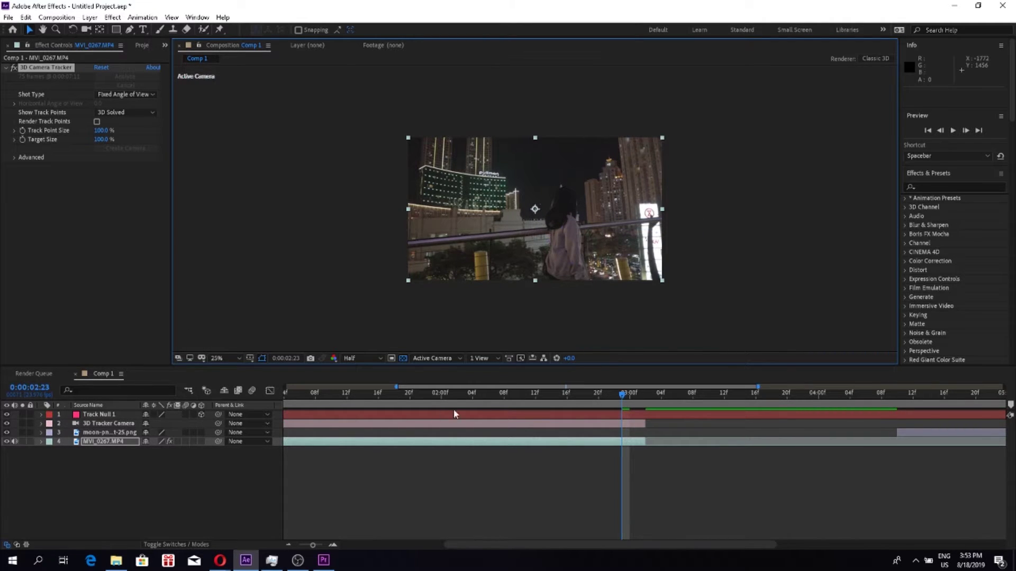
- Move the moon layer to start at 0s, parent it to Track Null 1, and enable 3D
{"action": "left_click", "coordinate": [630, 398]}
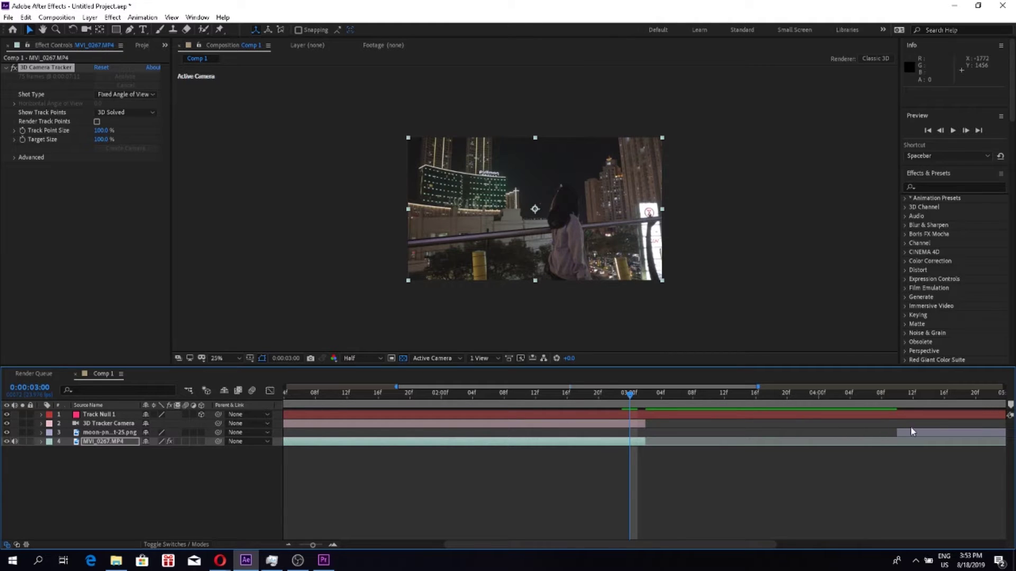
{"action": "left_click_drag", "start_coordinate": [911, 431], "coordinate": [500, 435]}
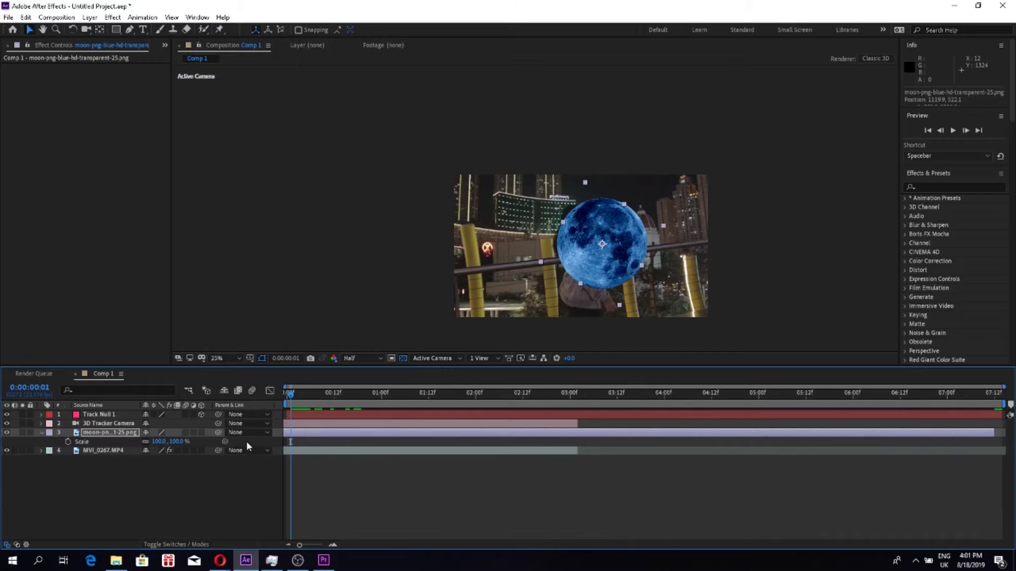
{"action": "left_click", "coordinate": [244, 433]}
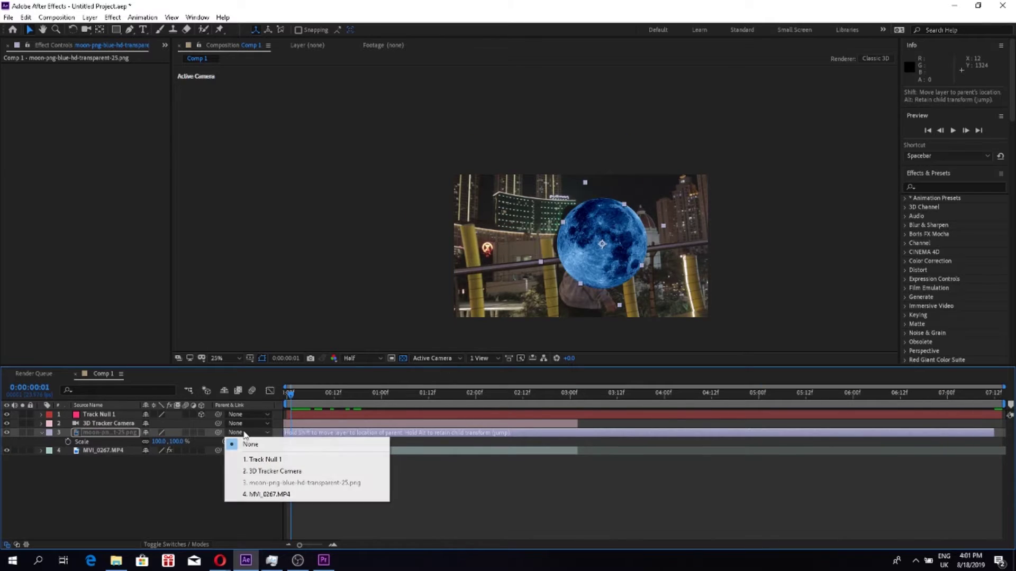
{"action": "left_click", "coordinate": [265, 460]}
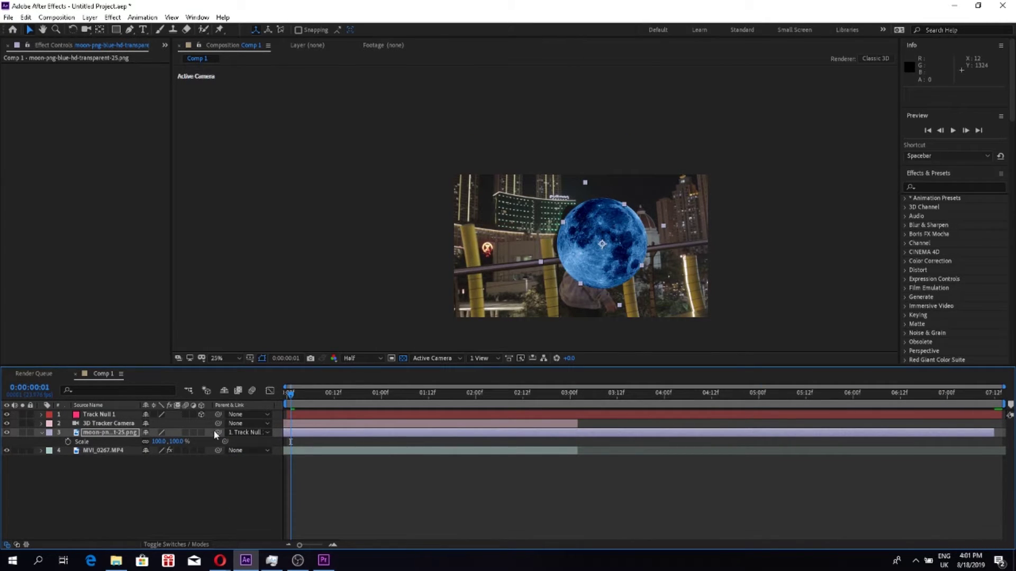
{"action": "left_click", "coordinate": [201, 433]}
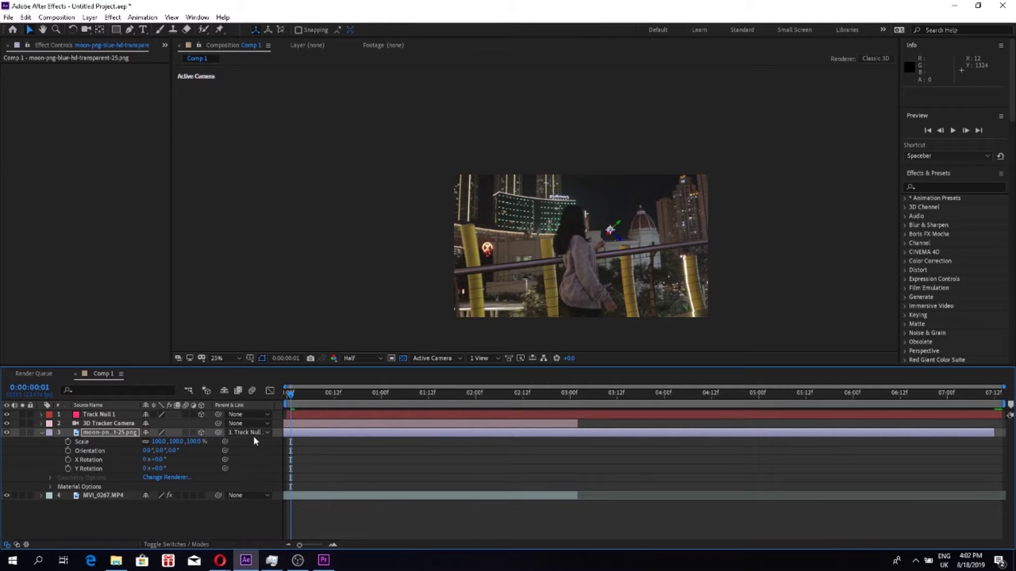
- Scale the moon layer up several times and tilt its X Rotation to about 101°
{"action": "left_click", "coordinate": [108, 433]}
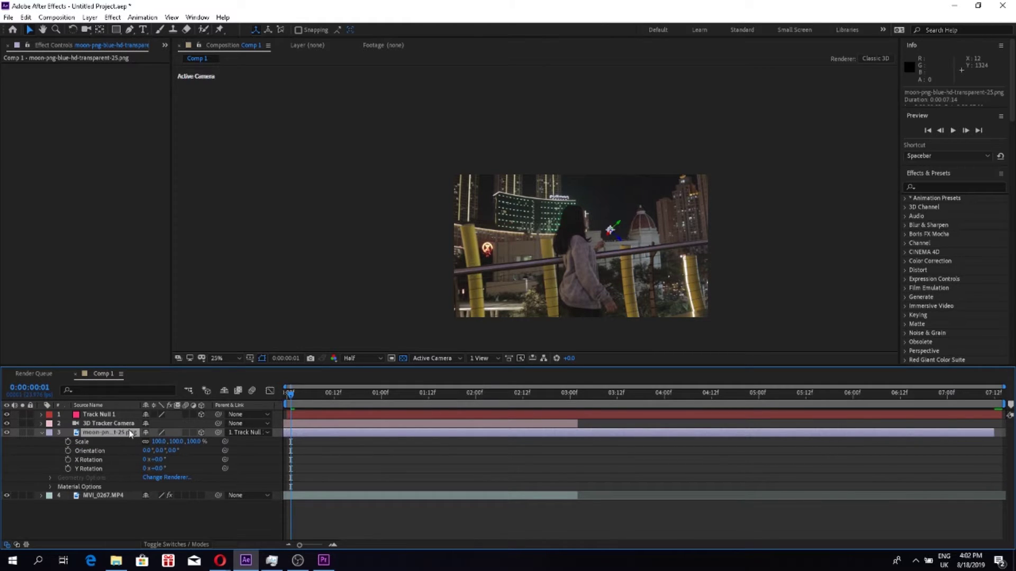
{"action": "key", "text": "s"}
{"action": "mouse_move", "coordinate": [178, 441]}
{"action": "left_mouse_down"}
{"action": "mouse_move", "coordinate": [636, 451]}
{"action": "mouse_move", "coordinate": [598, 452]}
{"action": "left_mouse_up"}
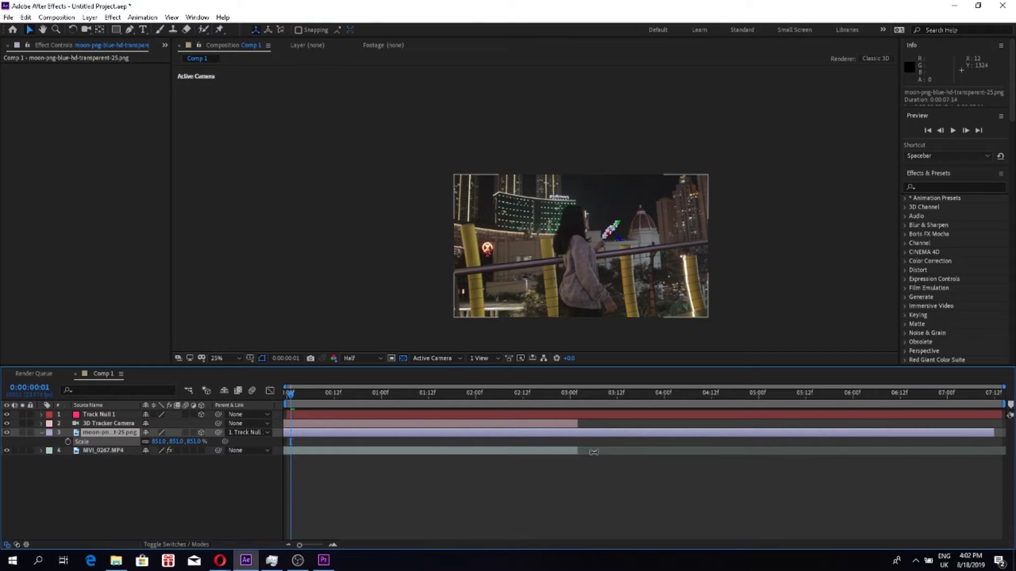
{"action": "left_click", "coordinate": [42, 432]}
{"action": "left_click", "coordinate": [41, 433]}
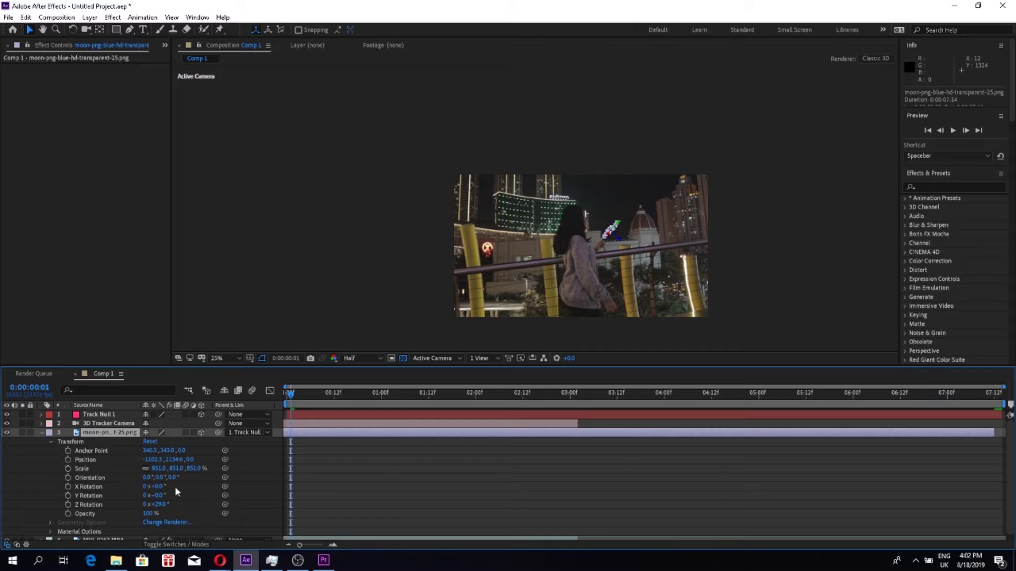
{"action": "left_click_drag", "start_coordinate": [157, 486], "coordinate": [186, 496]}
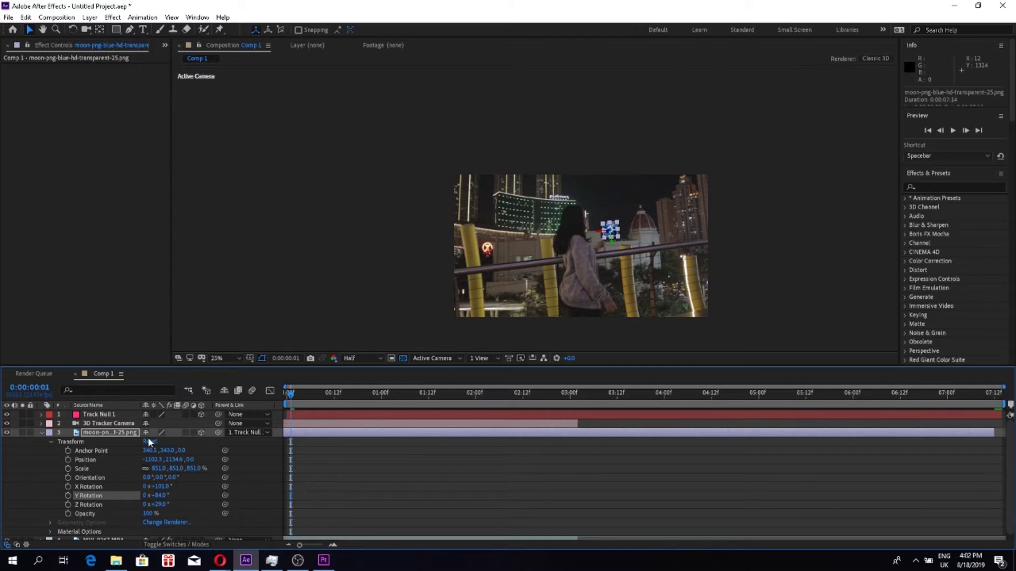
- Set the moon to 2307% scale, 141° X Rotation, adjust Z Rotation, and raise it into the sky
{"action": "left_click", "coordinate": [42, 433]}
{"action": "left_click", "coordinate": [41, 433]}
{"action": "left_click_drag", "start_coordinate": [184, 471], "coordinate": [940, 488]}
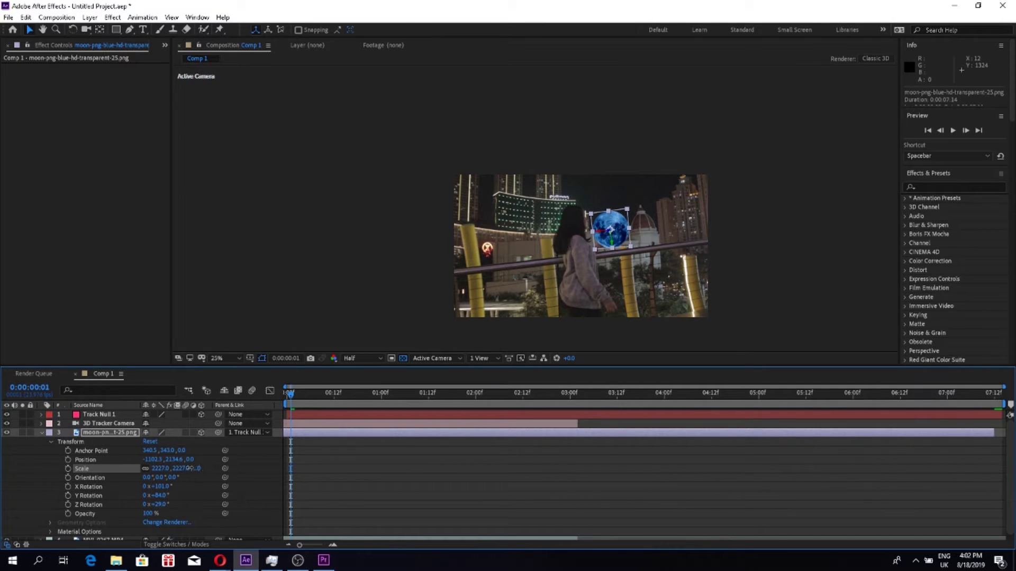
{"action": "mouse_move", "coordinate": [180, 469]}
{"action": "left_mouse_down"}
{"action": "mouse_move", "coordinate": [403, 467]}
{"action": "mouse_move", "coordinate": [229, 478]}
{"action": "left_mouse_up"}
{"action": "left_click_drag", "start_coordinate": [159, 486], "coordinate": [168, 496]}
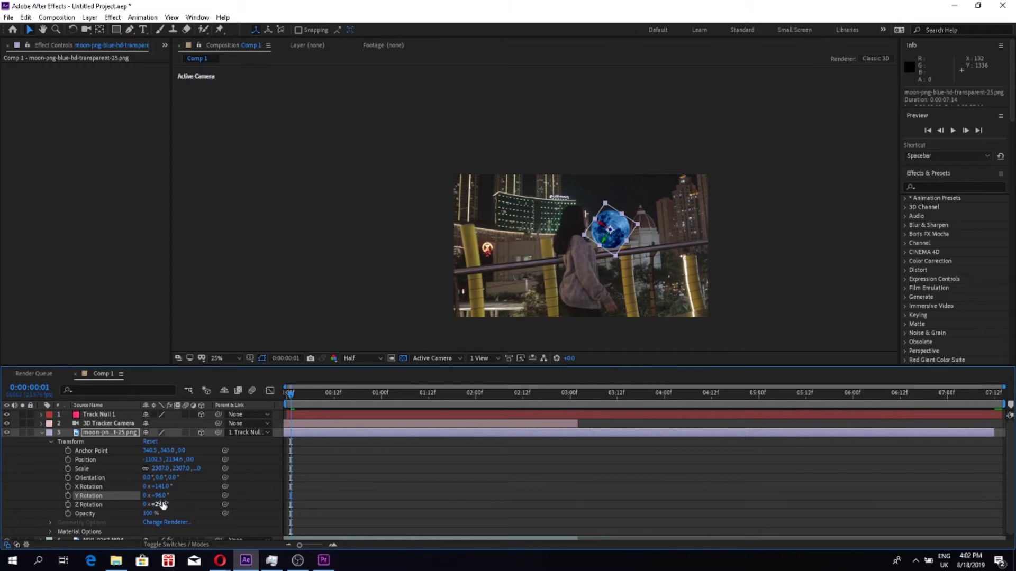
{"action": "left_click_drag", "start_coordinate": [162, 505], "coordinate": [200, 502]}
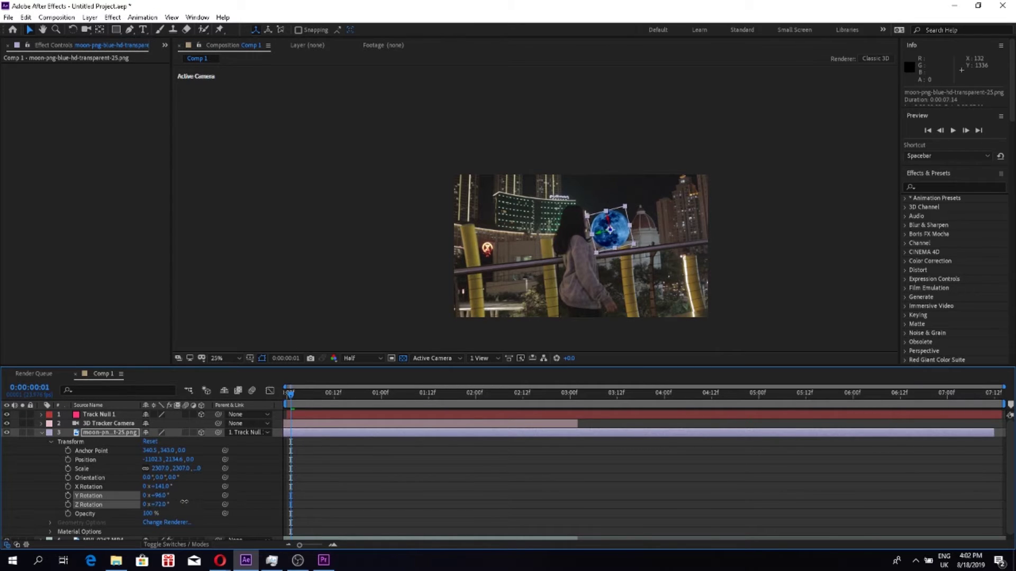
{"action": "left_click_drag", "start_coordinate": [621, 228], "coordinate": [647, 178]}
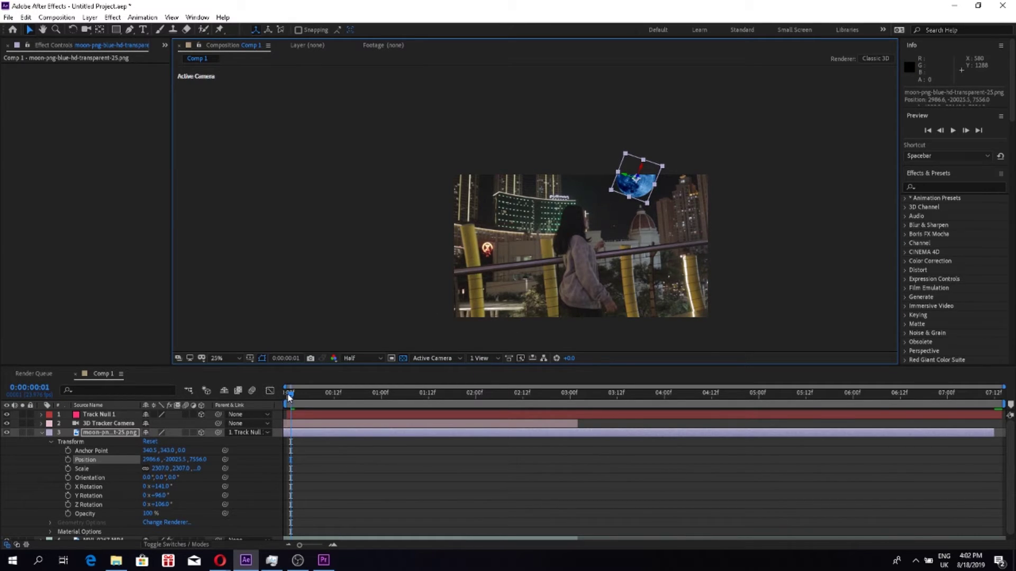
- Trim the moon layer's out point to about 3 seconds, matching the footage's end
{"action": "left_click", "coordinate": [382, 429]}
{"action": "key", "text": "space"}
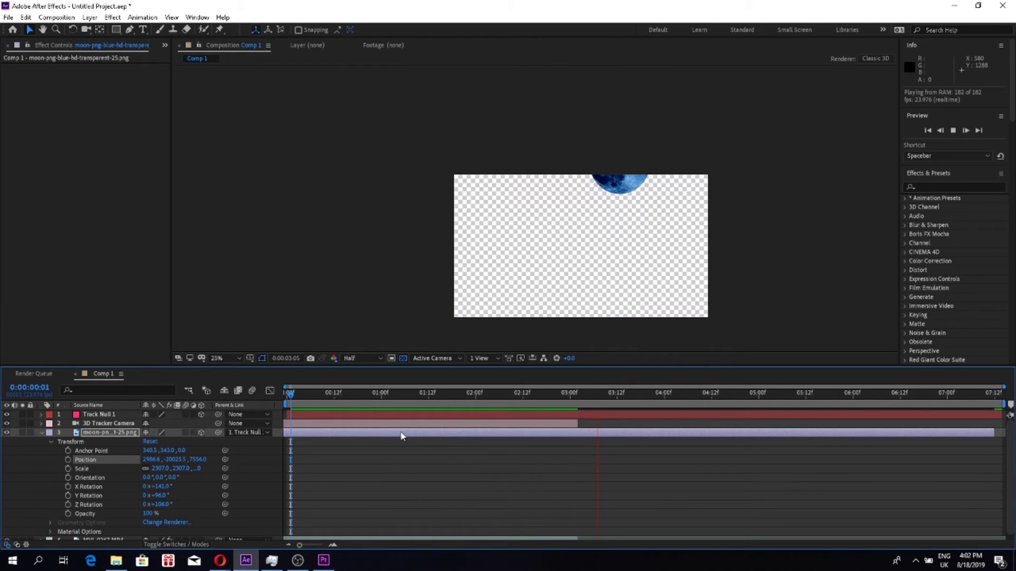
{"action": "key", "text": "space"}
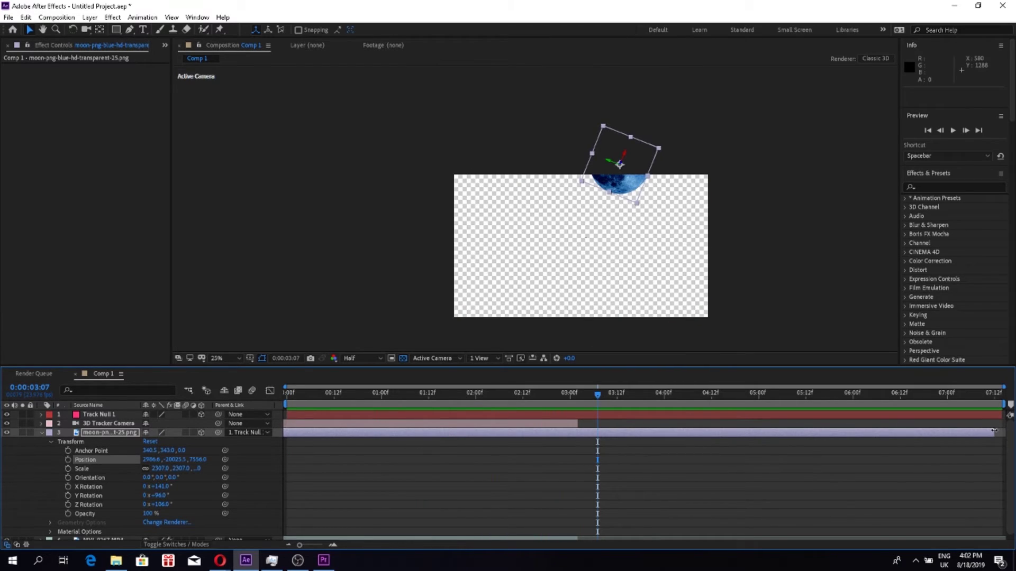
{"action": "left_click_drag", "start_coordinate": [994, 431], "coordinate": [578, 431]}
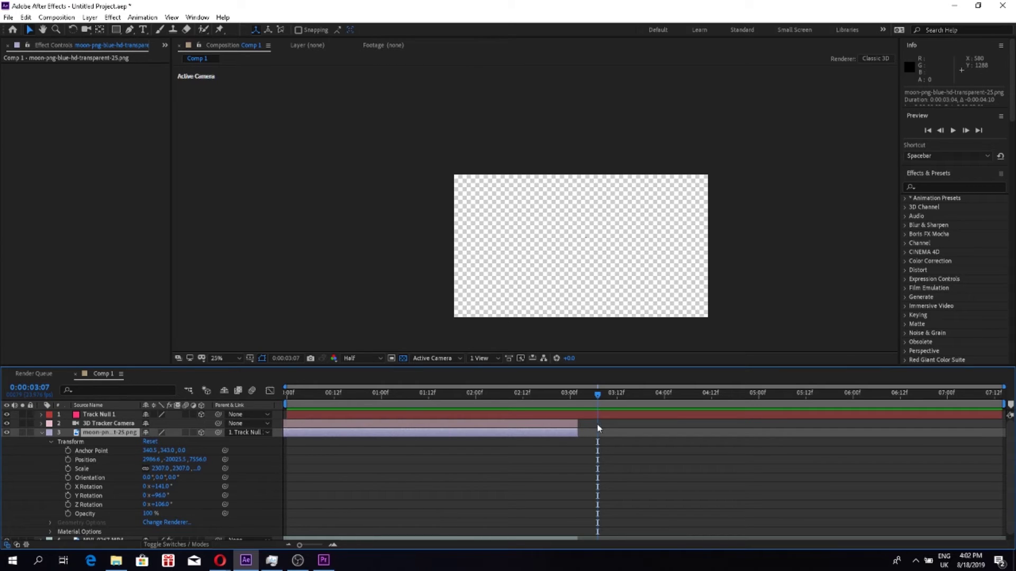
{"action": "left_click_drag", "start_coordinate": [592, 394], "coordinate": [358, 394]}
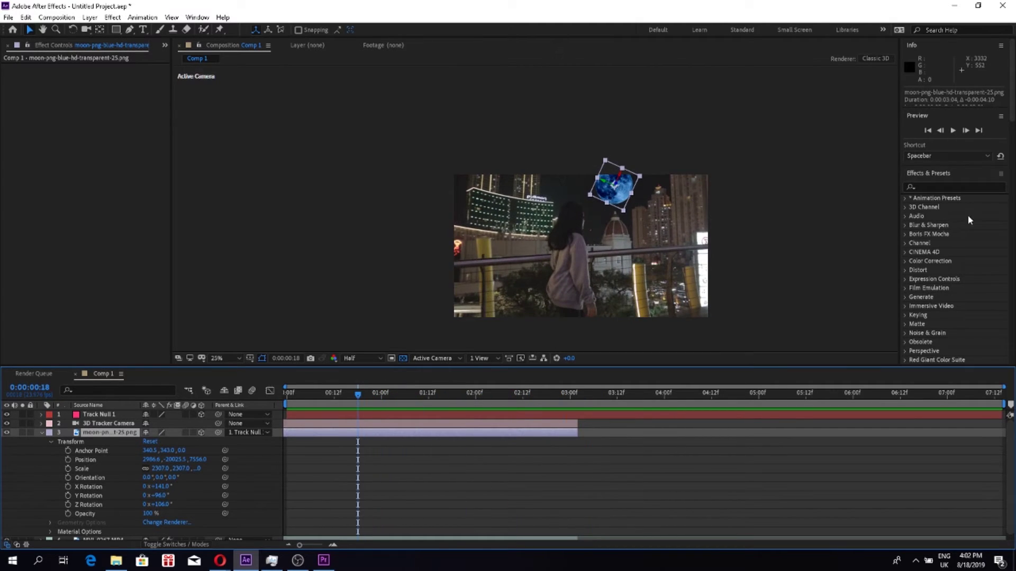
- Apply Levels to MVI_0267.MP4 and raise the Blue channel gamma to 1.27
{"action": "left_click", "coordinate": [961, 187]}
{"action": "type", "text": "level"}
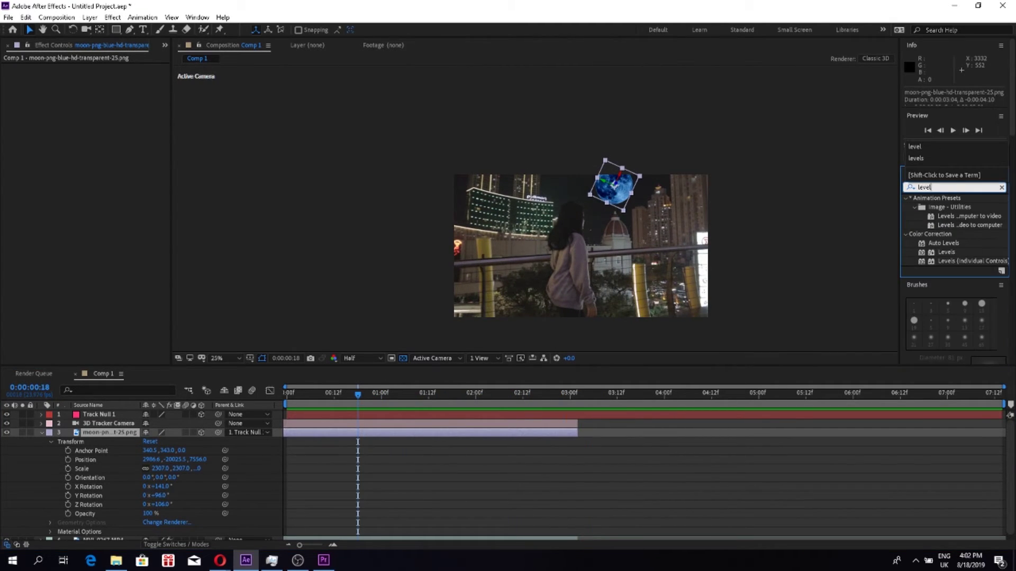
{"action": "left_click_drag", "start_coordinate": [947, 252], "coordinate": [263, 521]}
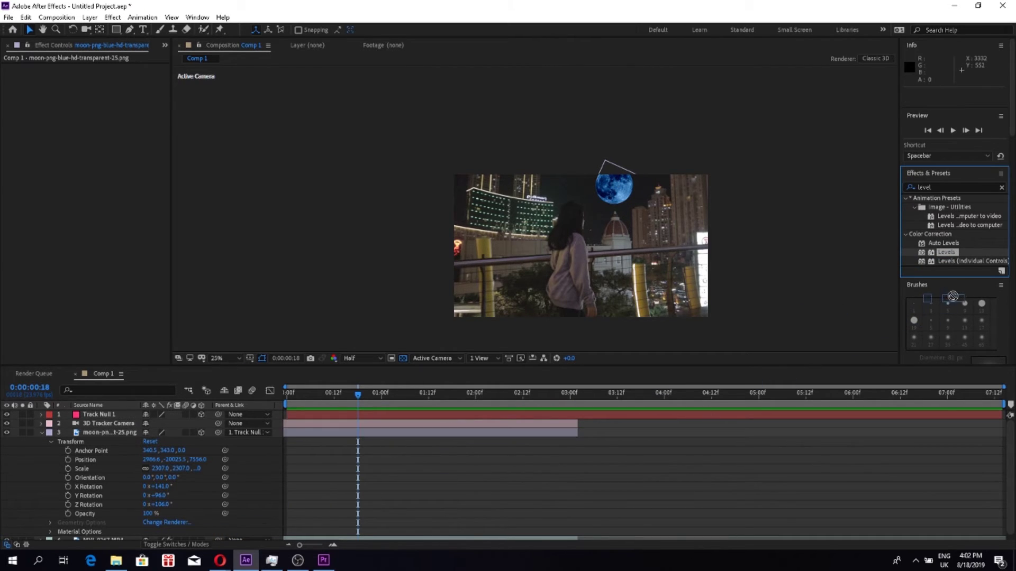
{"action": "left_click_drag", "start_coordinate": [264, 521], "coordinate": [396, 539]}
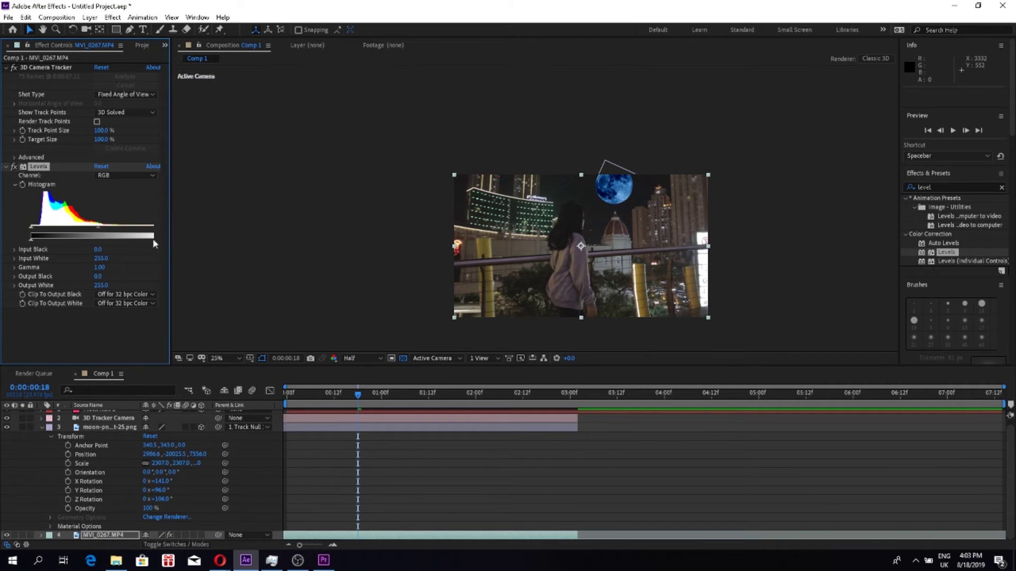
{"action": "left_click", "coordinate": [111, 176]}
{"action": "left_click", "coordinate": [106, 223]}
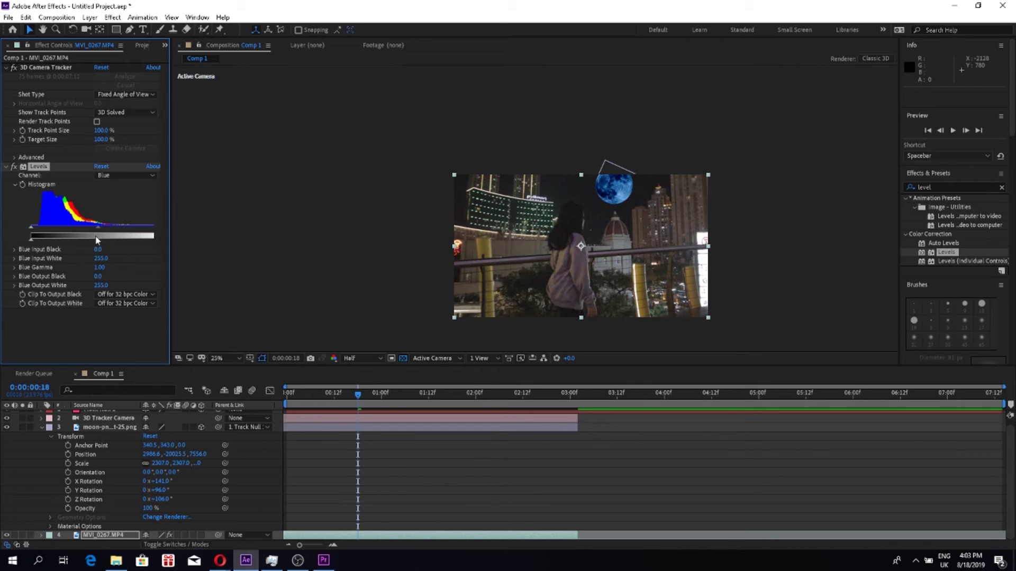
{"action": "left_click_drag", "start_coordinate": [99, 232], "coordinate": [101, 231]}
- Raise the Levels Blue Output Black to 3.0 and preview the tinted scene from the start
{"action": "key", "text": "space"}
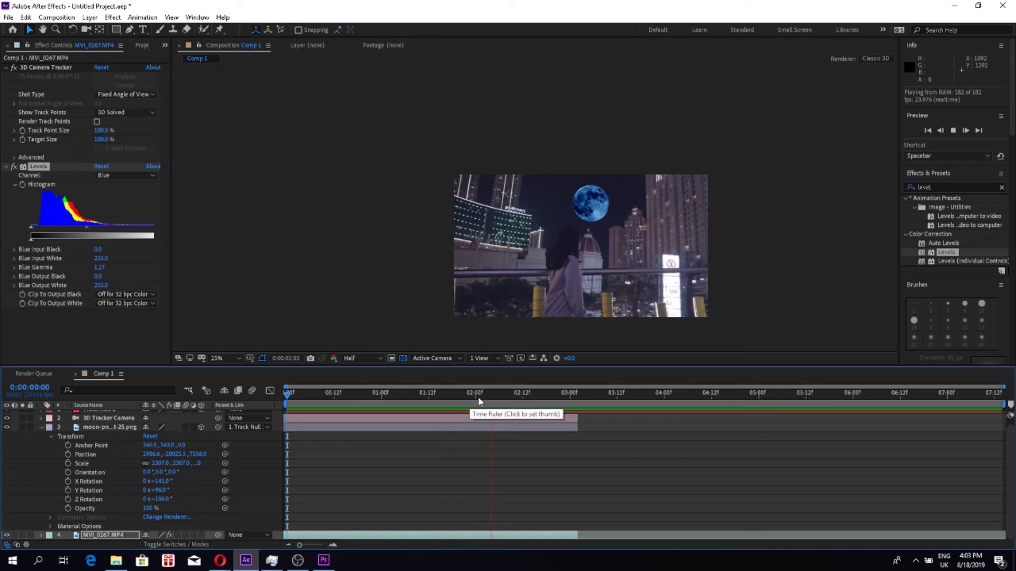
{"action": "key", "text": "space"}
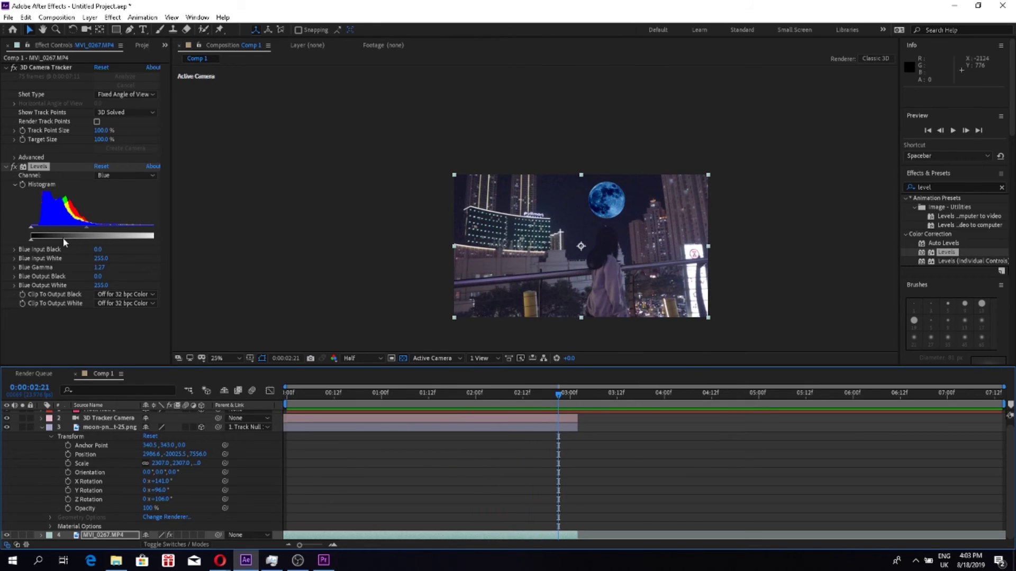
{"action": "left_click_drag", "start_coordinate": [31, 242], "coordinate": [52, 243]}
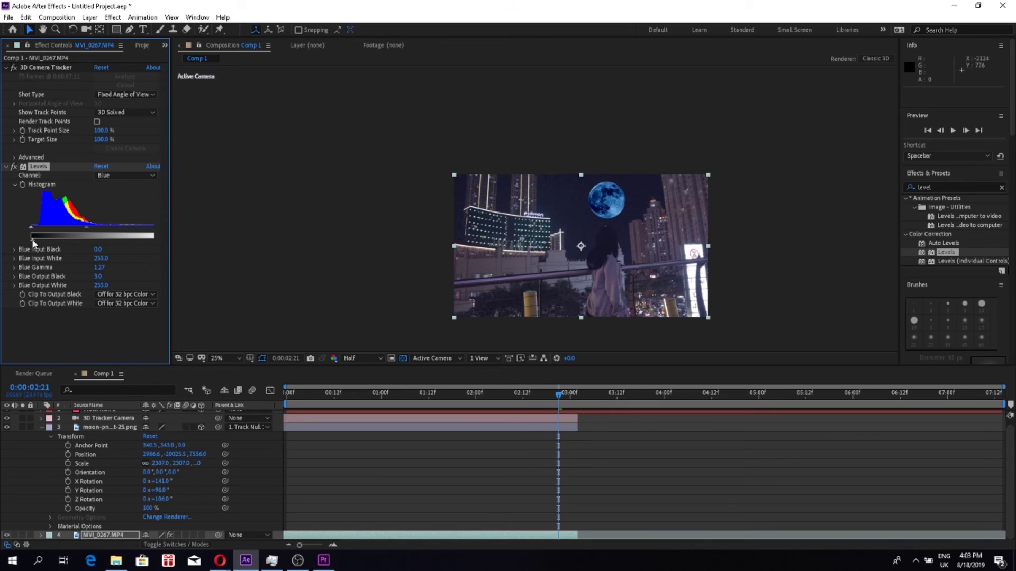
{"action": "left_click_drag", "start_coordinate": [424, 392], "coordinate": [310, 380]}
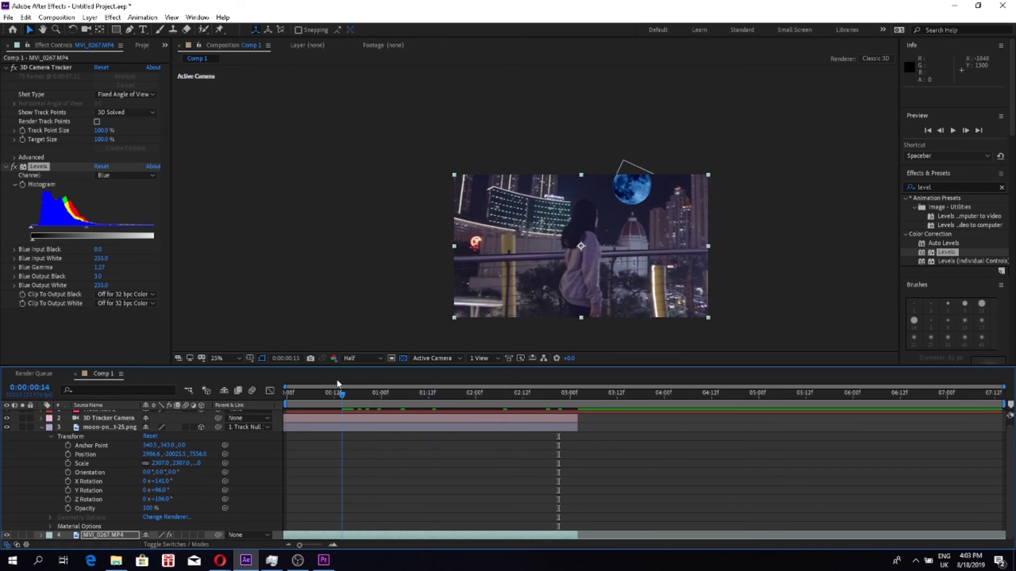
{"action": "key", "text": "space"}
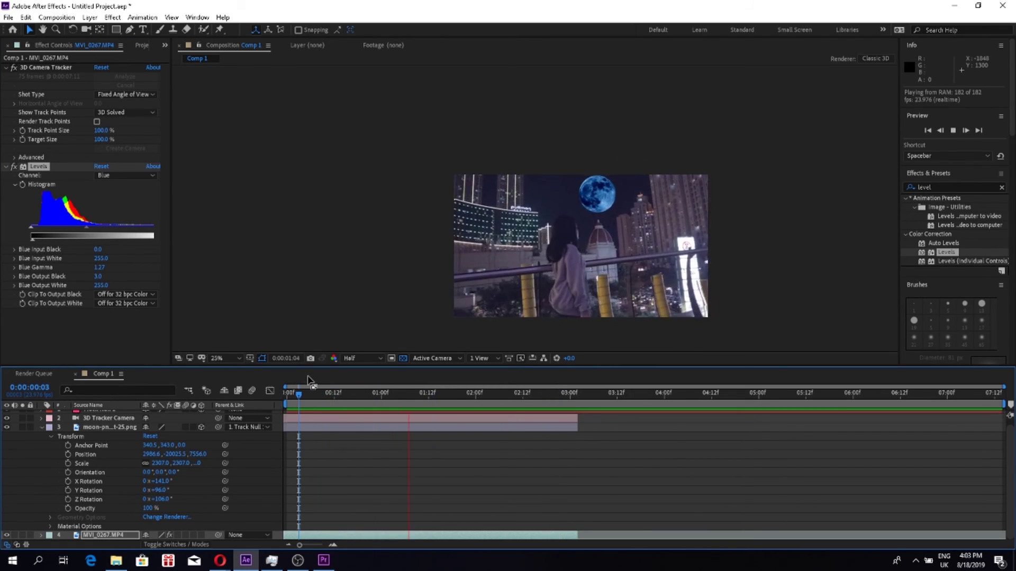